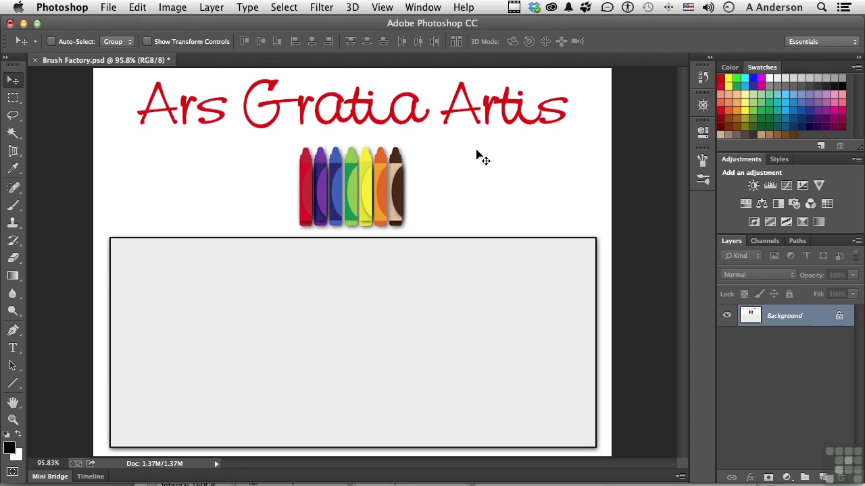
# Step: Choose the Brush tool, try a black wavy stroke inside the grey box, and undo the stroke
pyautogui.click(12, 206)
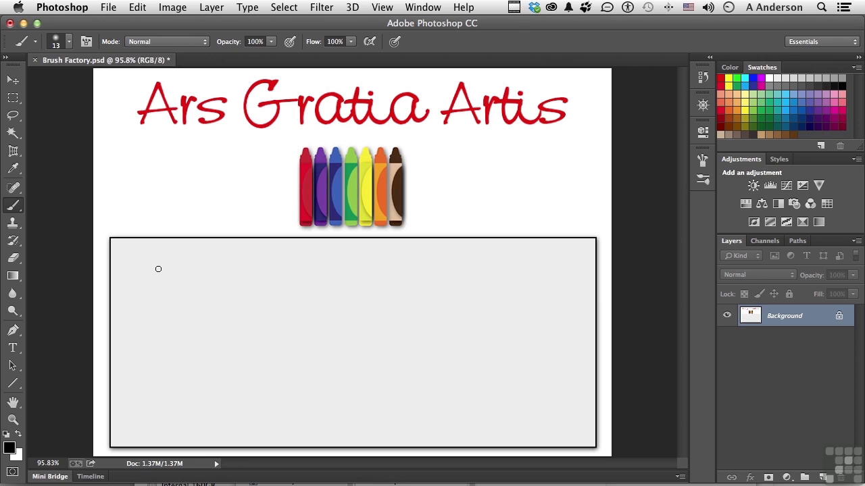
pyautogui.moveTo(158, 269)
pyautogui.mouseDown()
pyautogui.moveTo(272, 296)
pyautogui.moveTo(477, 288)
pyautogui.mouseUp()
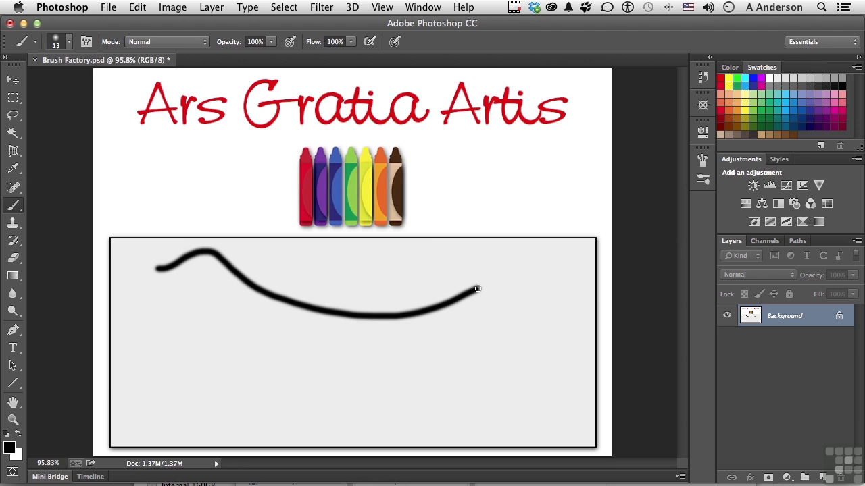
pyautogui.press('super+z')
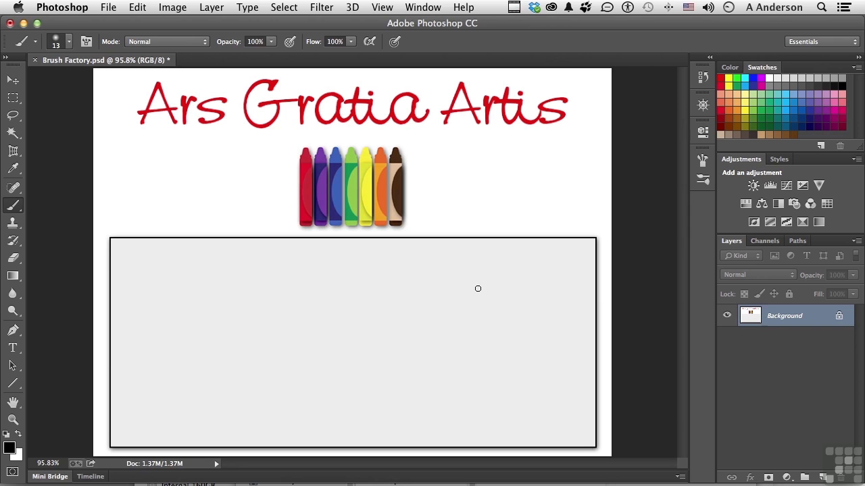
# Step: Paint a wavy stroke across the grey box in a light blue swatch color, and undo the stroke
pyautogui.click(785, 101)
pyautogui.moveTo(186, 292); pyautogui.dragTo(390, 302)
pyautogui.keyDown('shift'); pyautogui.click(472, 299); pyautogui.keyUp('shift')
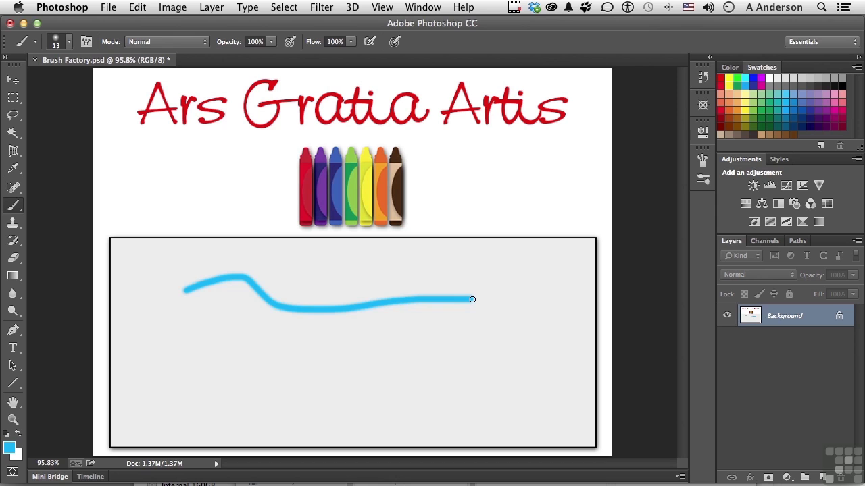
pyautogui.press('super+z')
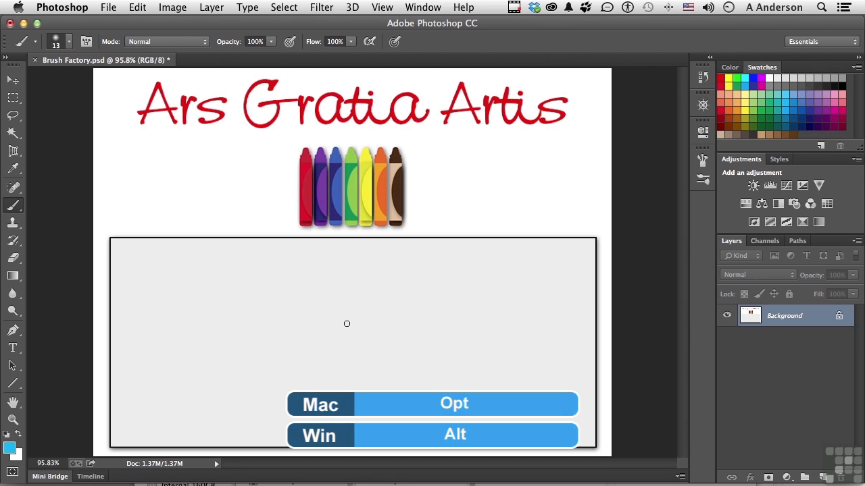
# Step: Sample the yellow crayon's color and paint a wavy yellow stroke inside the grey box
pyautogui.press('alt')
pyautogui.keyDown('alt'); pyautogui.click(373, 184); pyautogui.keyUp('alt')
pyautogui.click(216, 306)
pyautogui.moveTo(228, 295); pyautogui.dragTo(471, 289)
# Step: Sample the blue crayon's color and paint a wavy blue stroke beneath the yellow one
pyautogui.press('alt')
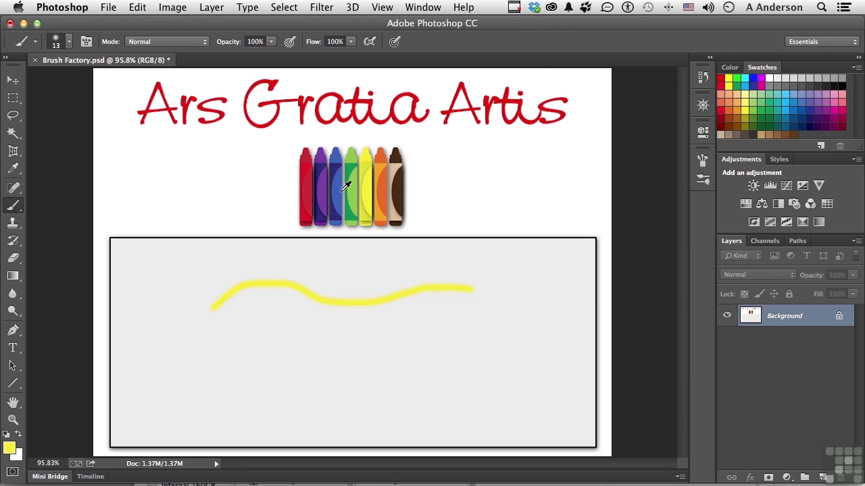
pyautogui.keyDown('alt'); pyautogui.click(339, 190); pyautogui.keyUp('alt')
pyautogui.moveTo(237, 324)
pyautogui.mouseDown()
pyautogui.moveTo(359, 342)
pyautogui.moveTo(450, 337)
pyautogui.mouseUp()
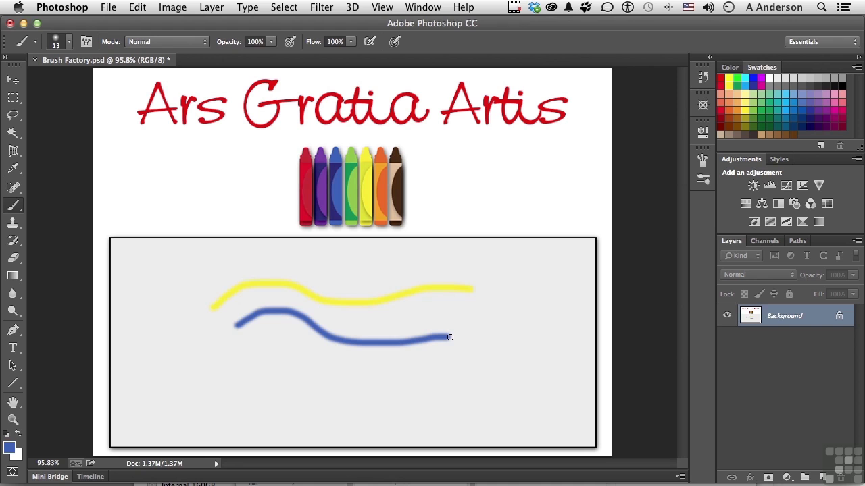
# Step: Remove the yellow and blue strokes by restoring the opening Brush Factory.psd state in the history
pyautogui.click(702, 77)
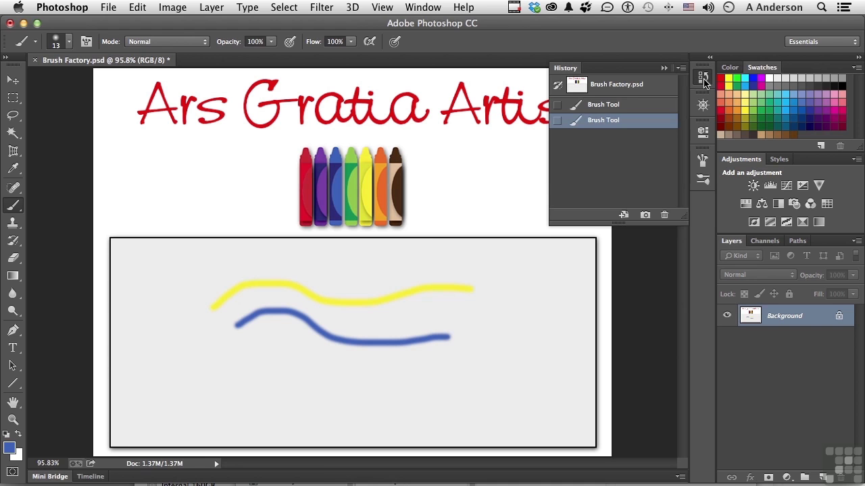
pyautogui.click(639, 86)
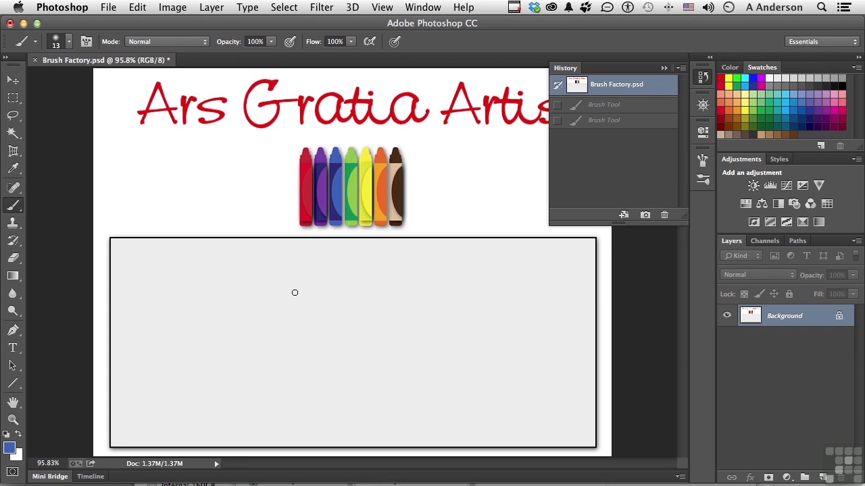
# Step: Set the brush size to 40 px and paint a soft wavy blue stroke near the top of the grey box
pyautogui.press(']')
pyautogui.press(']')
pyautogui.press(']')
pyautogui.press(']')
pyautogui.press(']')
pyautogui.press(']')
pyautogui.press(']')
pyautogui.press('[')
pyautogui.press('[')
pyautogui.press('[')
pyautogui.press('[')
pyautogui.press('[')
pyautogui.press('[')
pyautogui.press('[')
pyautogui.press('[')
pyautogui.press('[')
pyautogui.press('[')
pyautogui.press(']')
pyautogui.press(']')
pyautogui.moveTo(235, 278); pyautogui.dragTo(464, 295)
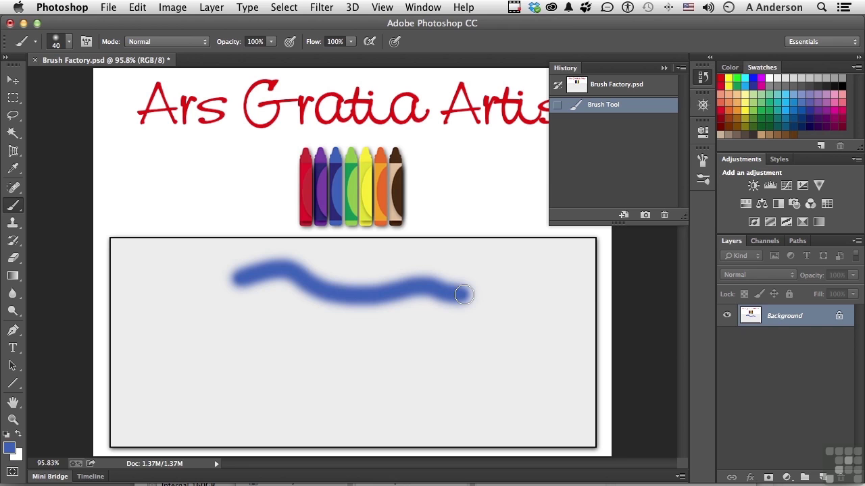
# Step: Paint a hard-edged and a soft-edged 40 px blue stroke under the first, and restore the document's opening history state
pyautogui.click(69, 42)
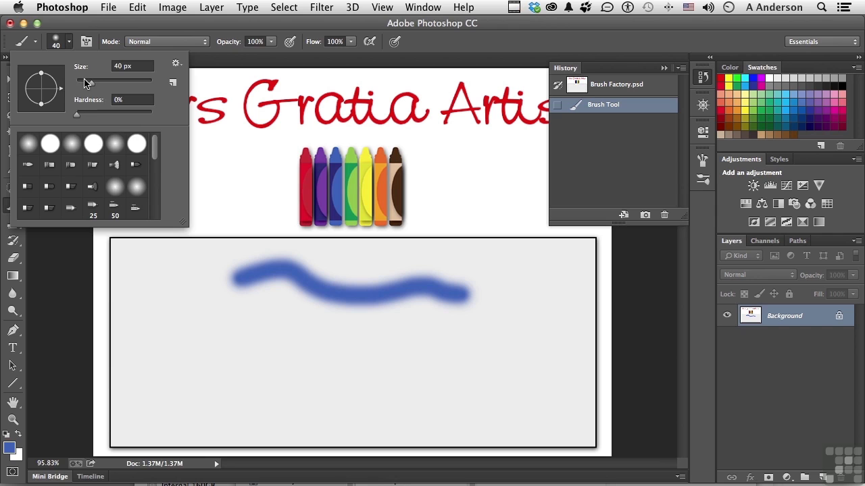
pyautogui.press('Return')
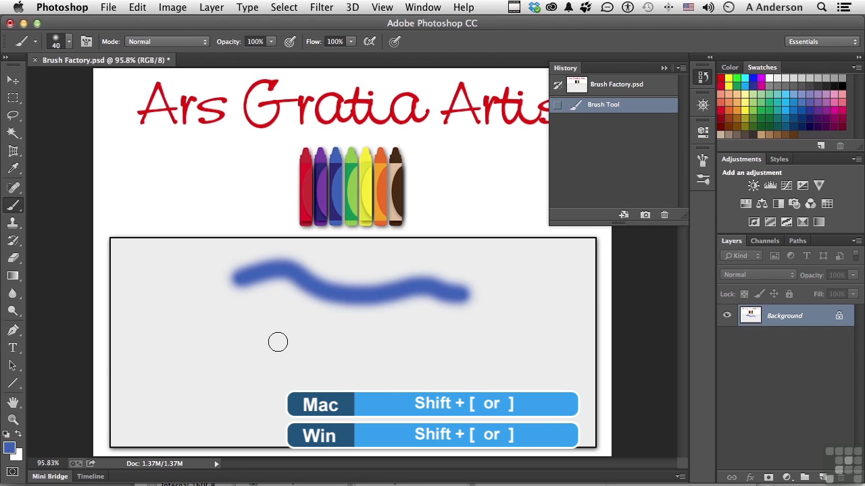
pyautogui.moveTo(277, 342)
pyautogui.mouseDown()
pyautogui.moveTo(346, 358)
pyautogui.moveTo(471, 351)
pyautogui.mouseUp()
pyautogui.moveTo(471, 401); pyautogui.dragTo(170, 384)
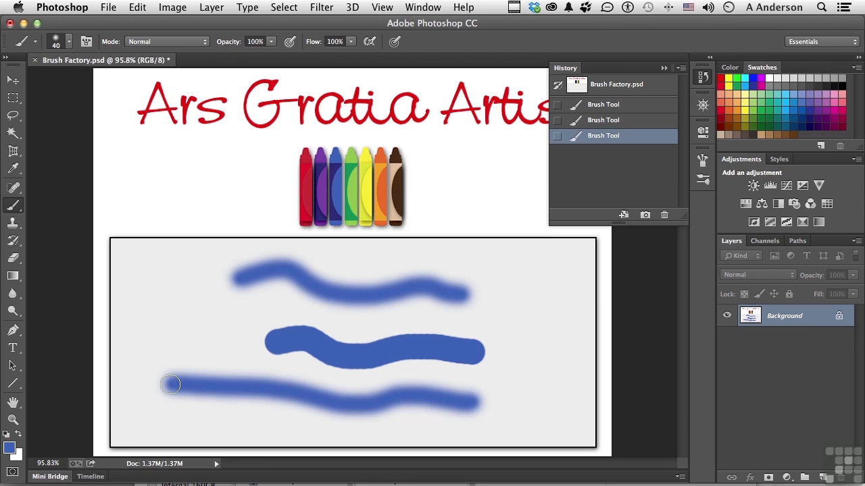
pyautogui.click(617, 88)
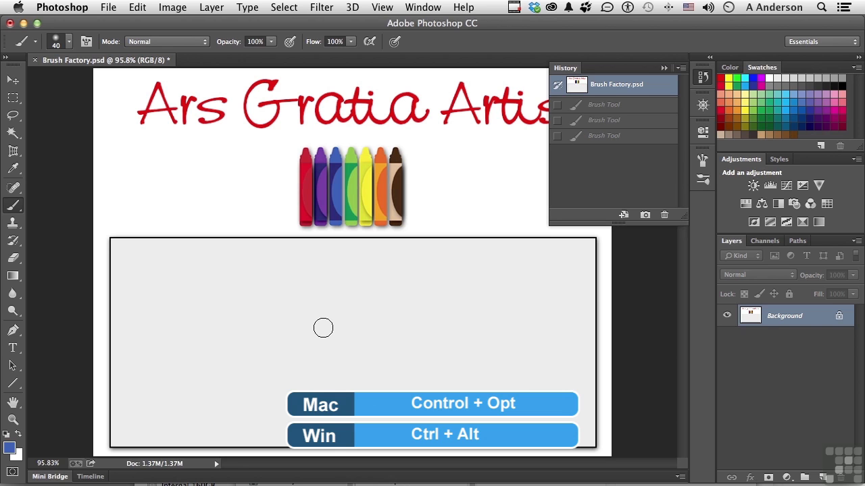
# Step: Resize the soft brush interactively on the canvas to 91 px and paint a curved blue stroke in the grey box
pyautogui.moveTo(323, 328)
pyautogui.mouseDown()
pyautogui.moveTo(305, 331)
pyautogui.moveTo(367, 329)
pyautogui.mouseUp()
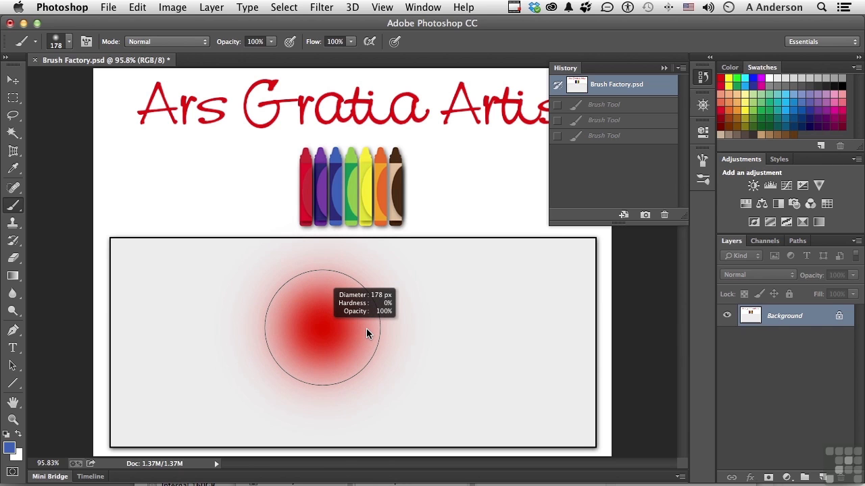
pyautogui.moveTo(366, 328); pyautogui.dragTo(340, 328)
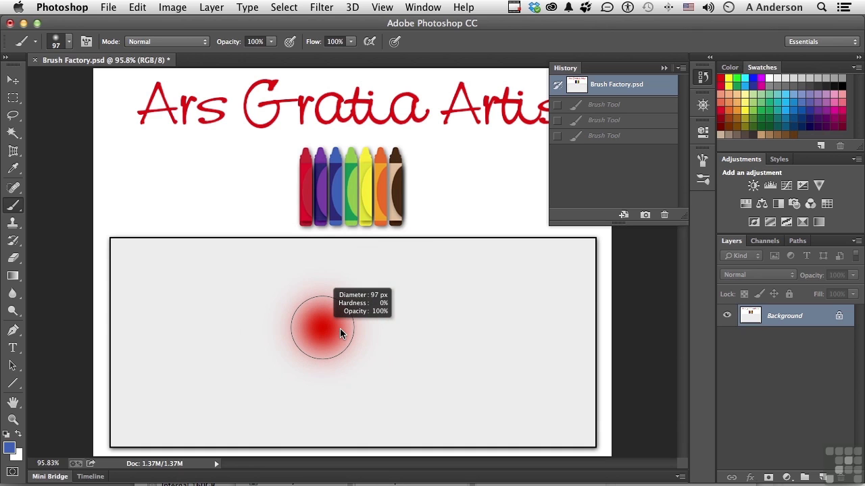
pyautogui.moveTo(340, 328)
pyautogui.mouseDown()
pyautogui.moveTo(339, 395)
pyautogui.moveTo(339, 346)
pyautogui.moveTo(323, 339)
pyautogui.moveTo(336, 339)
pyautogui.mouseUp()
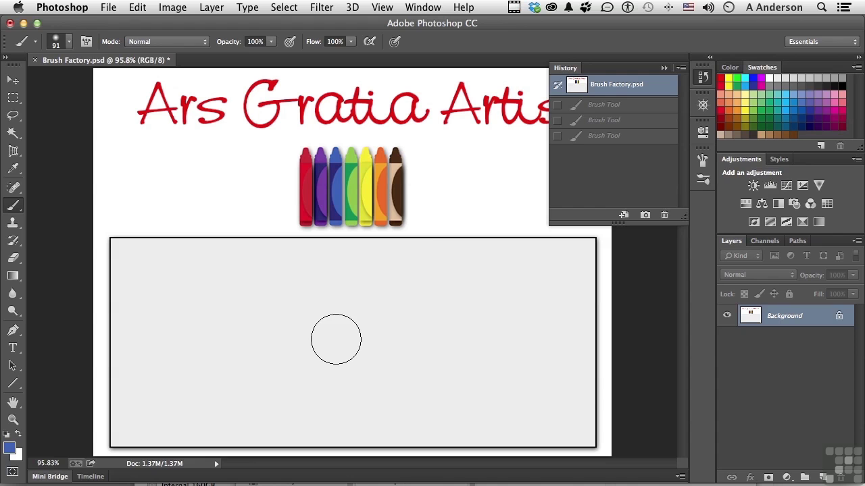
pyautogui.moveTo(335, 339)
pyautogui.mouseDown()
pyautogui.moveTo(263, 300)
pyautogui.moveTo(249, 369)
pyautogui.mouseUp()
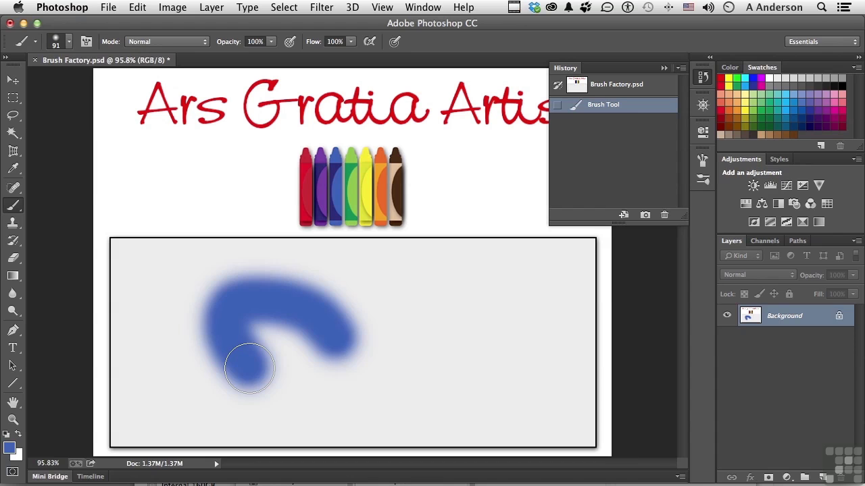
# Step: Check the General preferences for the option that varies round brush hardness based on HUD vertical movement, leaving the settings as they are
pyautogui.click(57, 7)
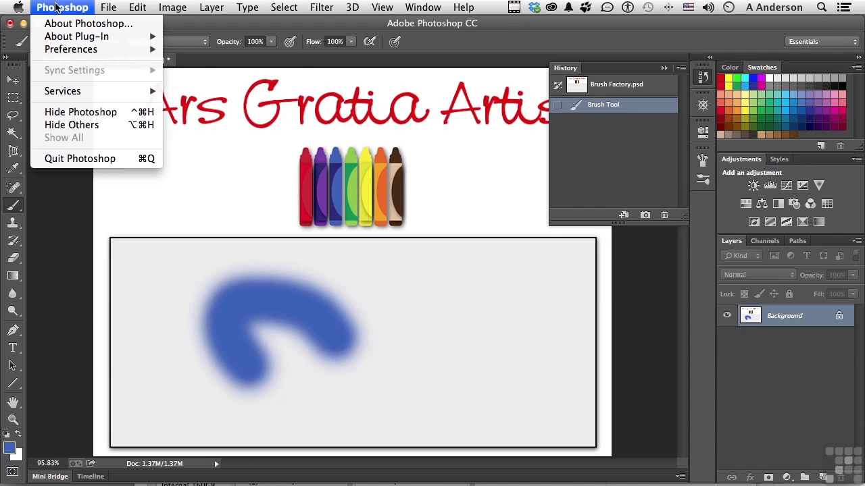
pyautogui.moveTo(71, 51)
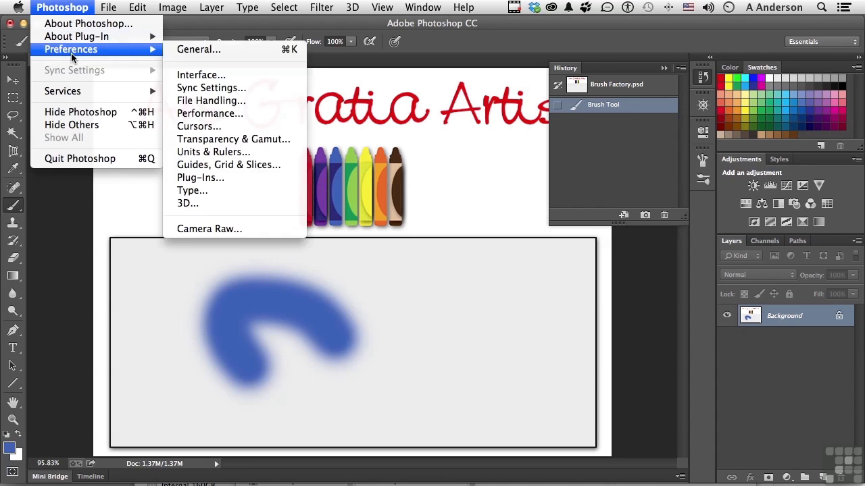
pyautogui.click(235, 49)
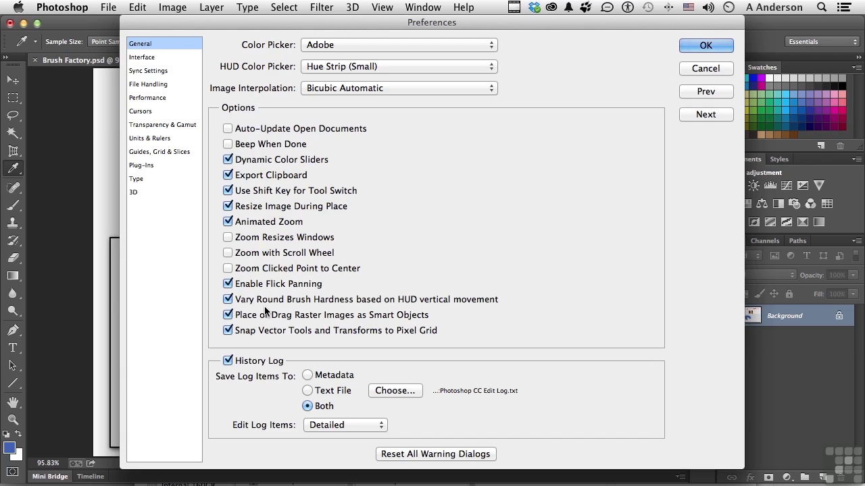
pyautogui.click(692, 69)
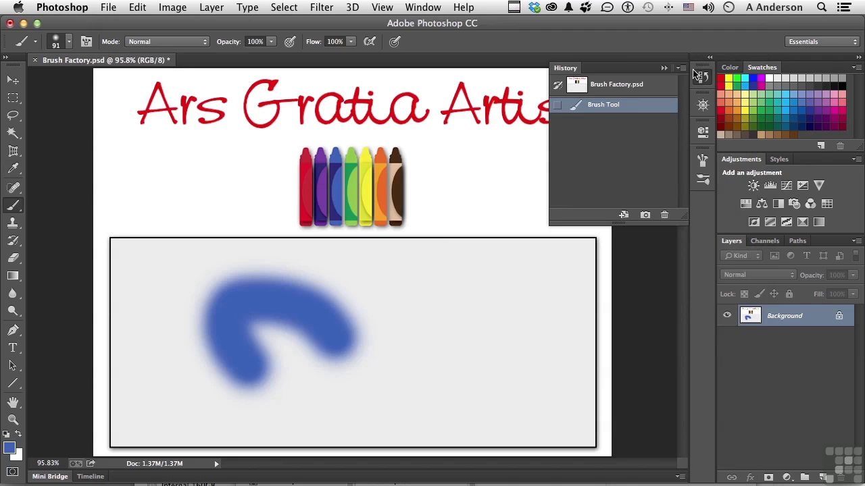
# Step: Restore the opening Brush Factory.psd history state and reduce the brush size to 50 px
pyautogui.click(624, 87)
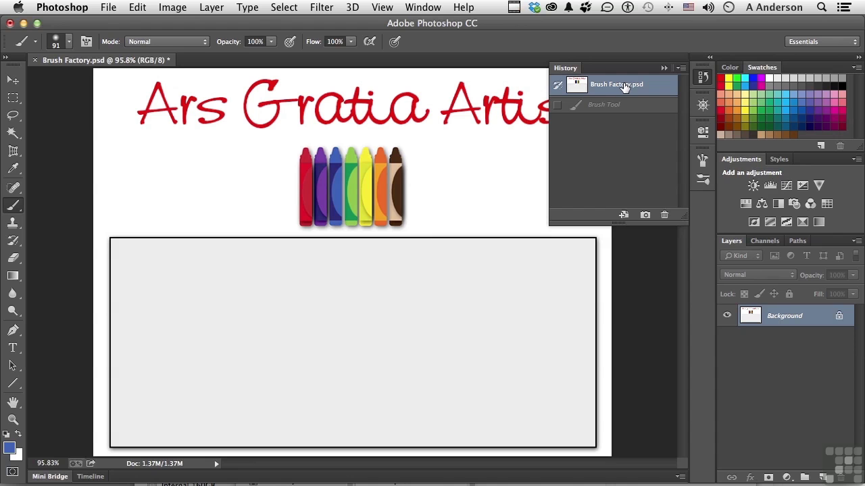
pyautogui.press('[')
pyautogui.press('[')
pyautogui.press('[')
pyautogui.press('[')
pyautogui.press('[')
# Step: Paint a wavy blue stroke and, below it, a closed four-sided outline made of connected straight brush segments
pyautogui.moveTo(206, 283)
pyautogui.mouseDown()
pyautogui.moveTo(393, 301)
pyautogui.moveTo(511, 296)
pyautogui.mouseUp()
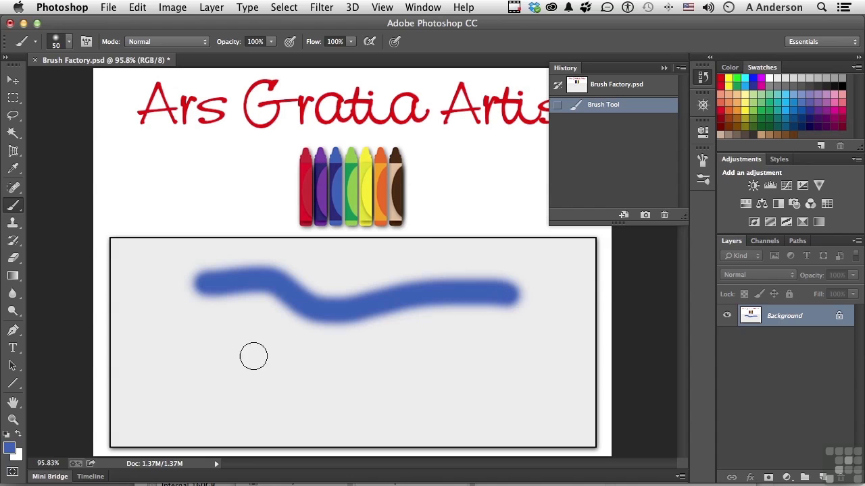
pyautogui.click(168, 375)
pyautogui.moveTo(168, 376); pyautogui.dragTo(560, 392)
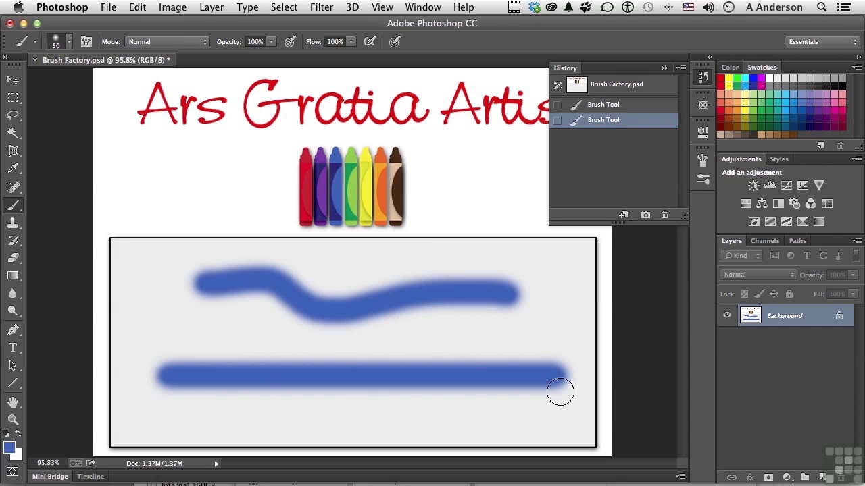
pyautogui.moveTo(560, 392); pyautogui.dragTo(523, 430)
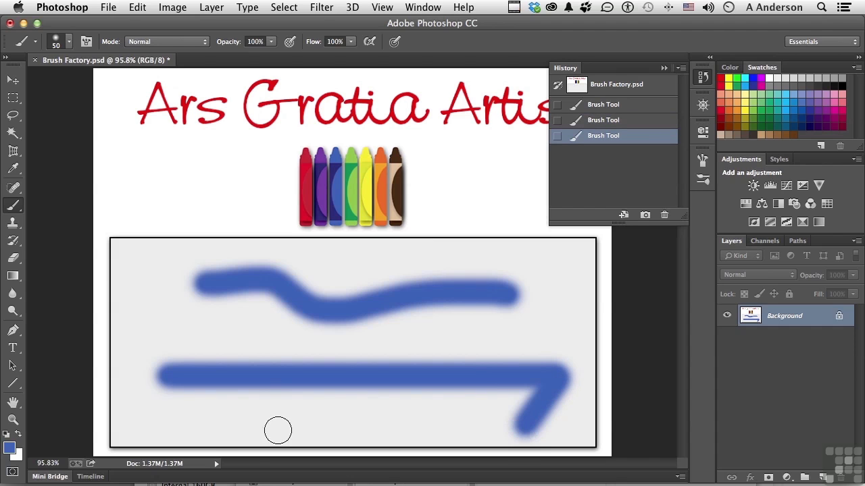
pyautogui.keyDown('shift'); pyautogui.click(204, 427); pyautogui.keyUp('shift')
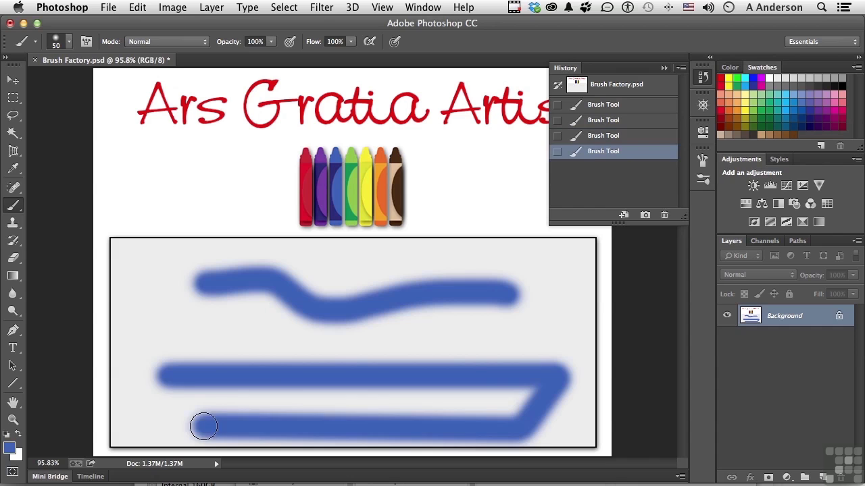
pyautogui.keyDown('shift'); pyautogui.click(166, 381); pyautogui.keyUp('shift')
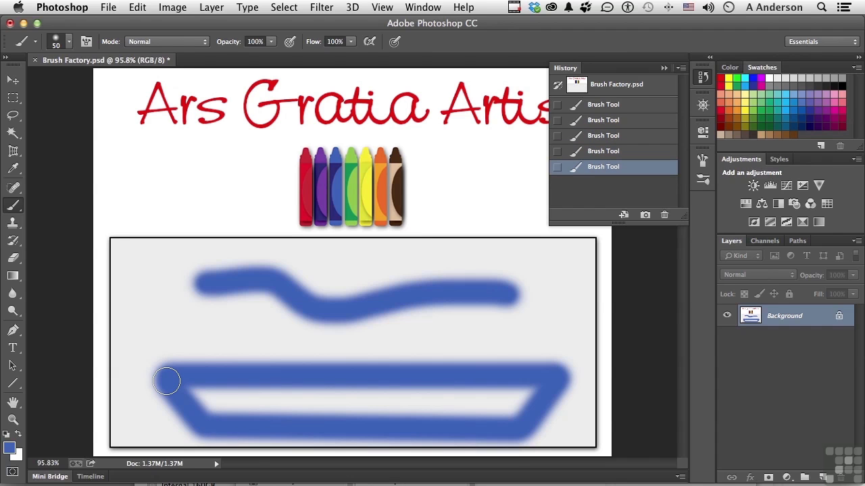
# Step: Paint one straight vertical and one straight horizontal blue stroke, and restore the document's opening history state
pyautogui.click(158, 331)
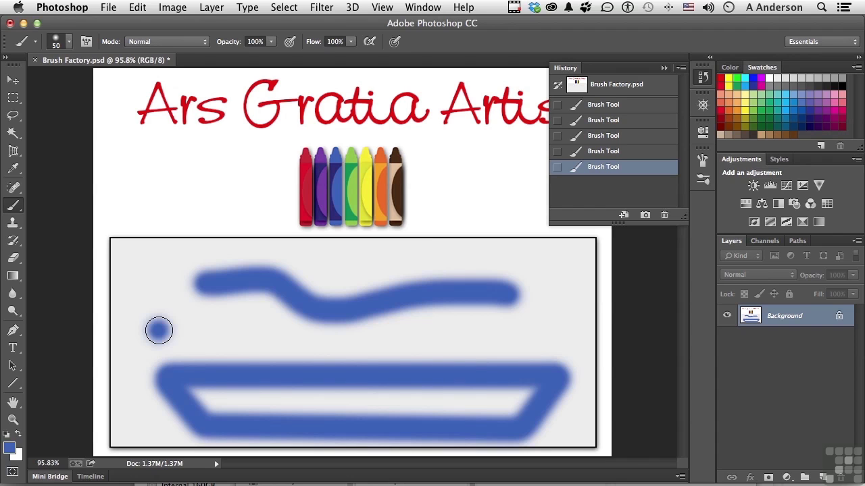
pyautogui.moveTo(159, 330)
pyautogui.mouseDown()
pyautogui.moveTo(172, 242)
pyautogui.moveTo(144, 454)
pyautogui.moveTo(215, 332)
pyautogui.moveTo(344, 335)
pyautogui.moveTo(207, 333)
pyautogui.mouseUp()
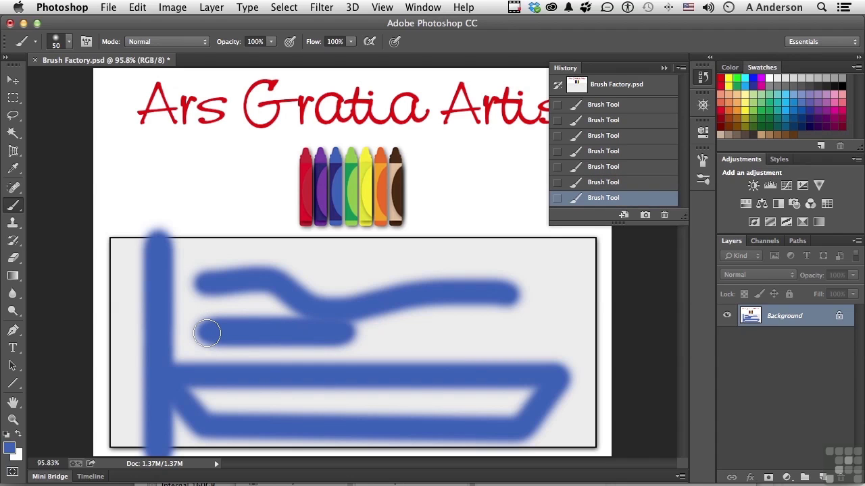
pyautogui.click(622, 89)
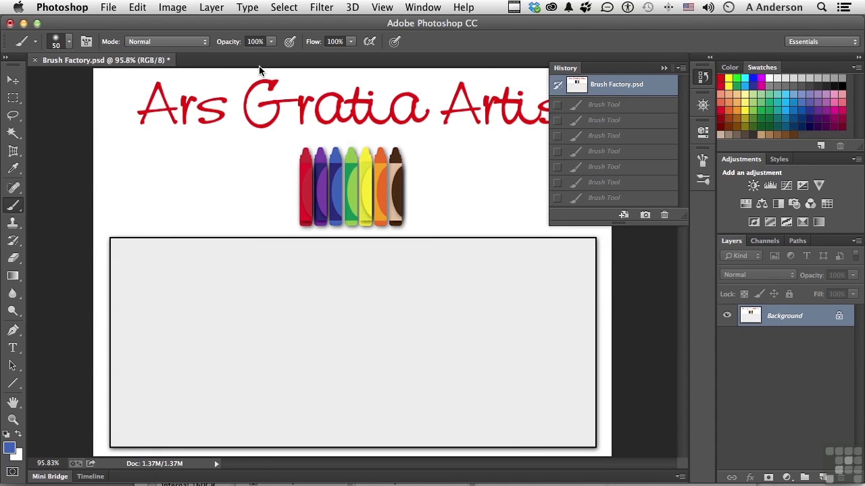
# Step: Review the saved Brush tool presets and the New Tool Preset options with Include Color, without saving a preset
pyautogui.click(37, 42)
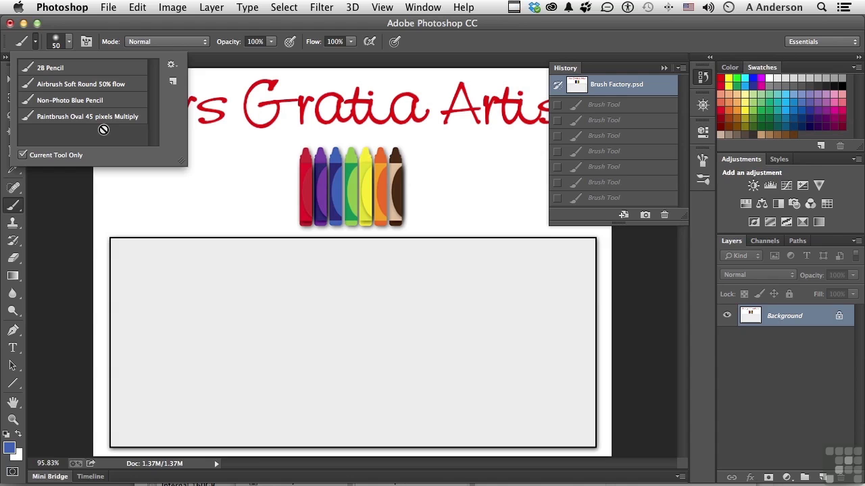
pyautogui.click(173, 81)
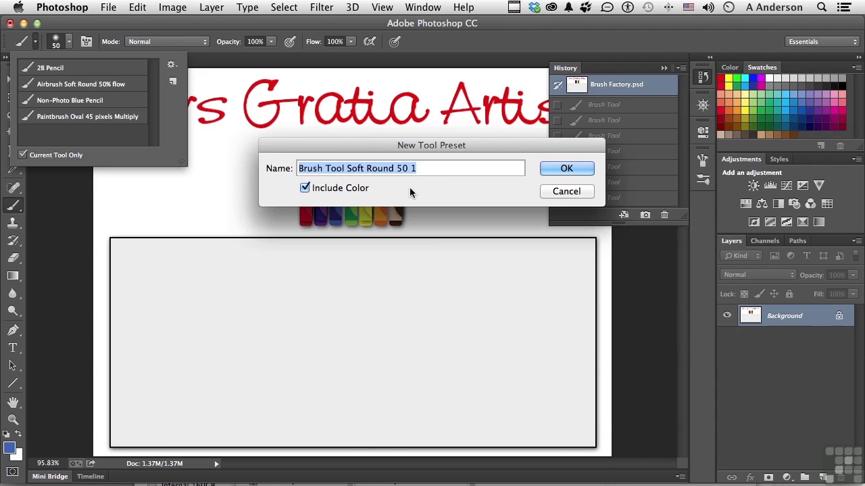
pyautogui.click(558, 194)
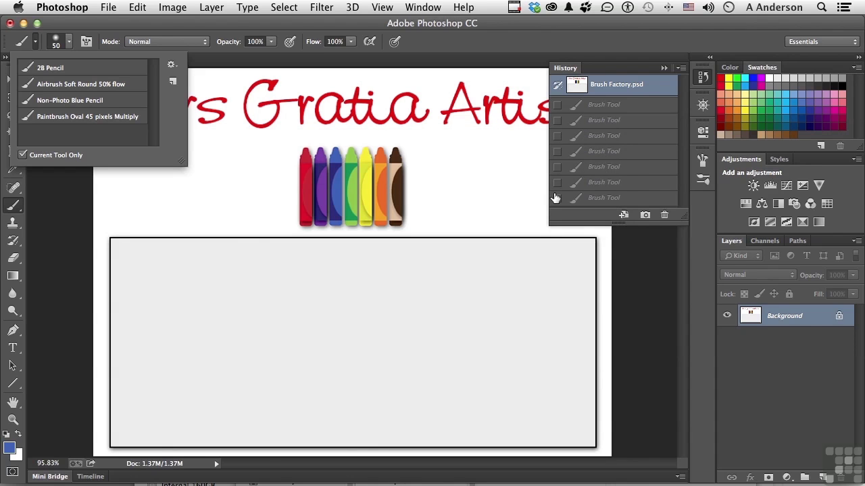
pyautogui.click(172, 83)
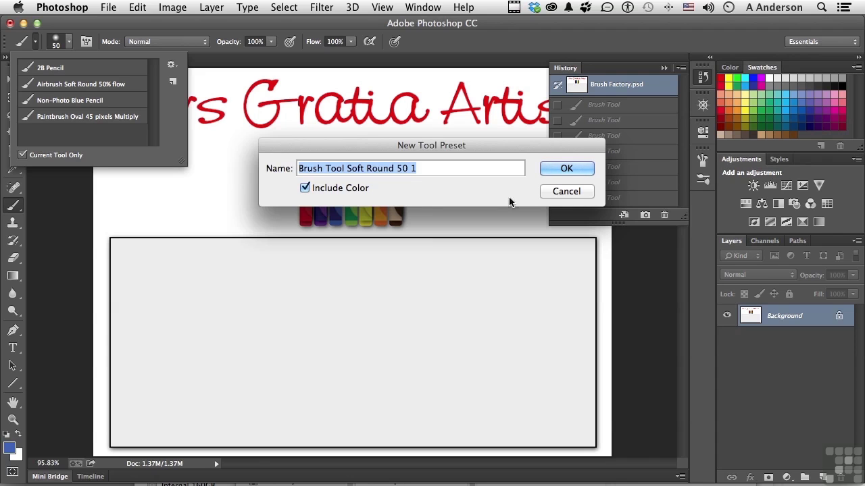
pyautogui.click(566, 192)
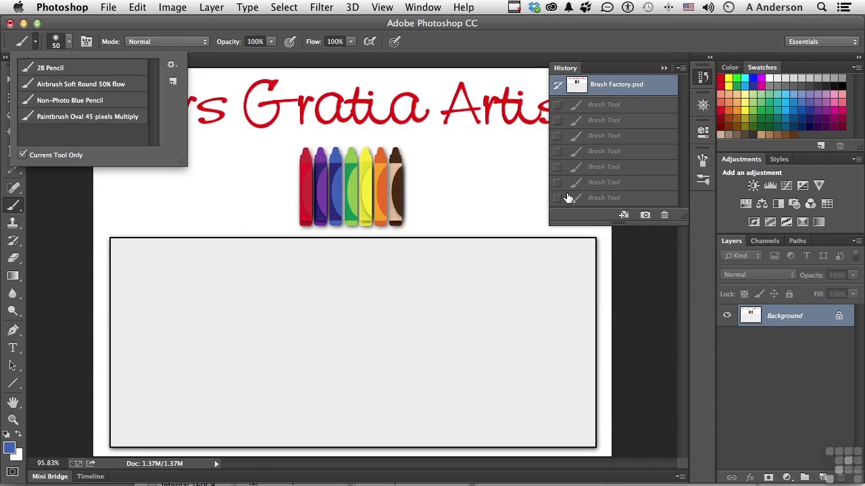
# Step: Close the tool preset list and reset the Brush tool to its default settings
pyautogui.click(36, 41)
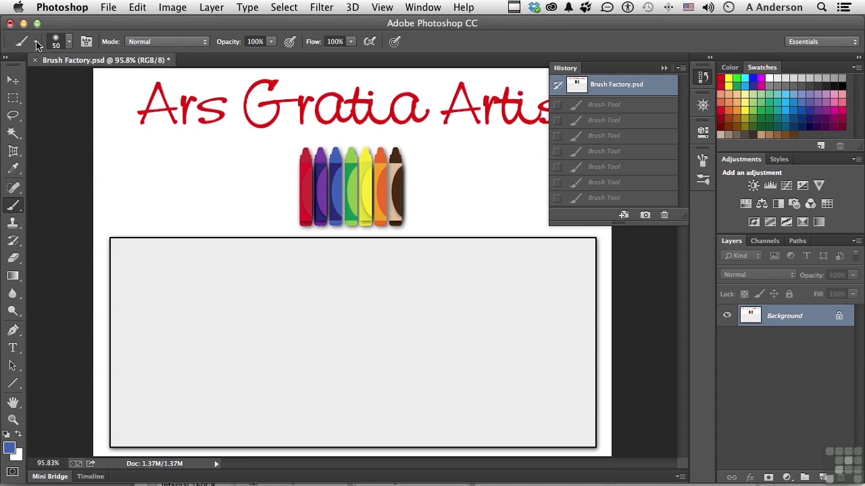
pyautogui.rightClick(38, 44)
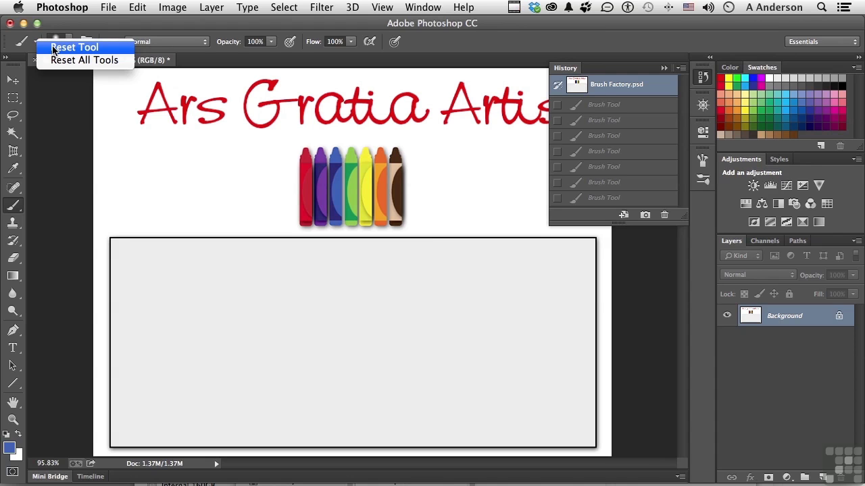
pyautogui.click(53, 48)
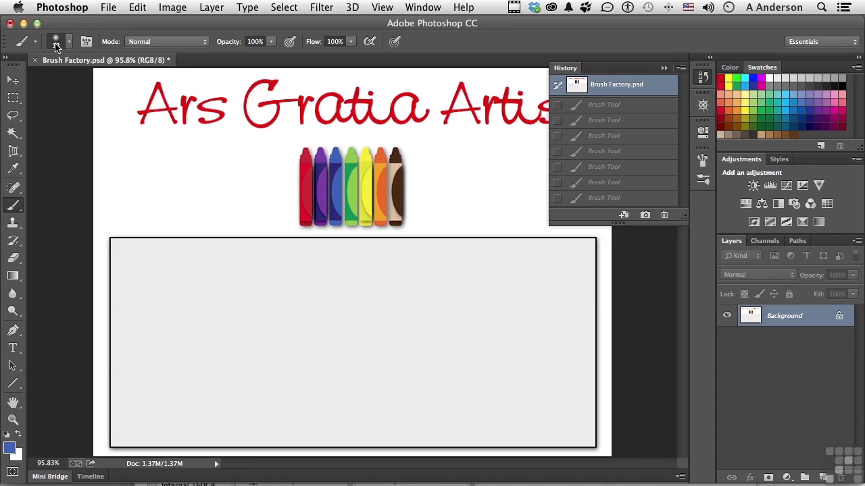
# Step: Inspect the brush tip shape settings and the list of brush blending modes, keeping the mode at Normal
pyautogui.click(86, 42)
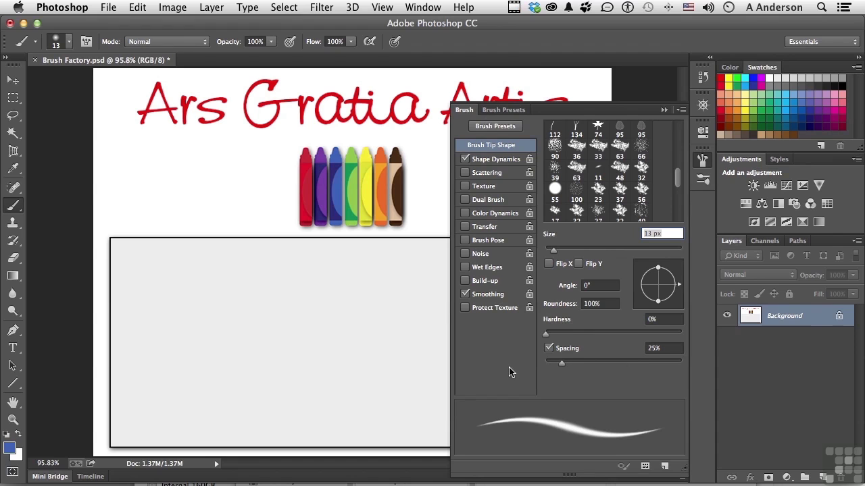
pyautogui.click(86, 42)
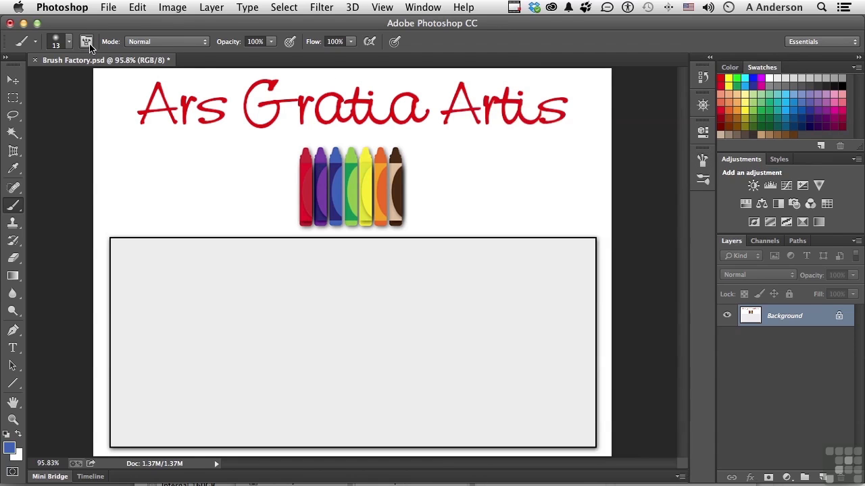
pyautogui.click(144, 45)
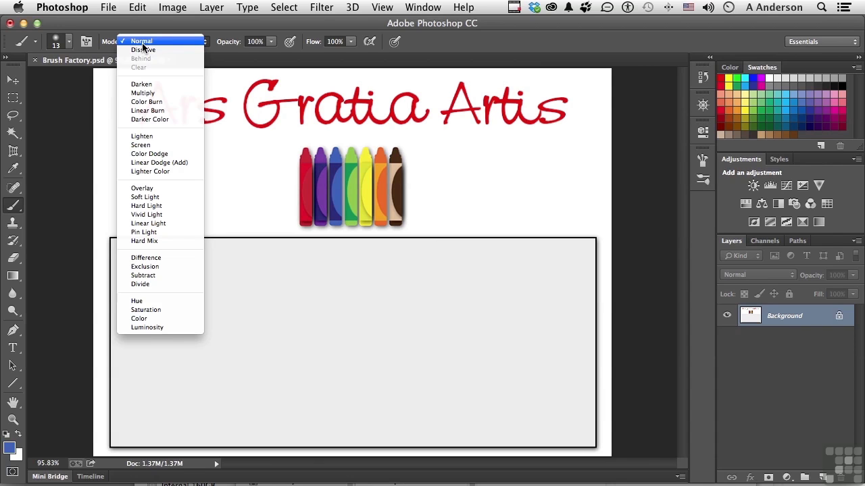
pyautogui.click(143, 42)
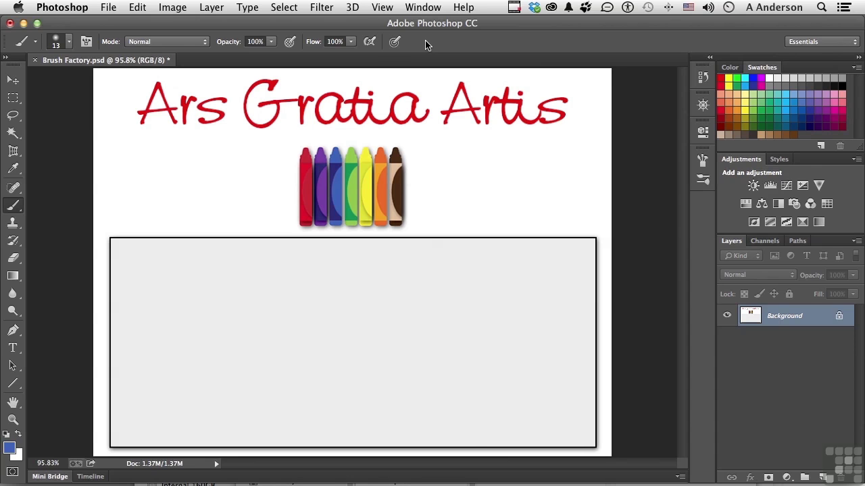
# Step: Set the brush opacity to 50%, paint a small test dab in the framed box, and enlarge the brush to 50 px
pyautogui.click(271, 42)
pyautogui.write('50')
pyautogui.click(173, 289)
pyautogui.press(']')
pyautogui.press(']')
# Step: Paint a broad translucent blue area with an overlapping second patch in the framed box, and restore the document's opening history state
pyautogui.moveTo(172, 289); pyautogui.dragTo(448, 295)
pyautogui.moveTo(180, 286)
pyautogui.mouseDown()
pyautogui.moveTo(435, 294)
pyautogui.moveTo(187, 285)
pyautogui.moveTo(434, 285)
pyautogui.moveTo(192, 289)
pyautogui.moveTo(378, 293)
pyautogui.moveTo(433, 284)
pyautogui.moveTo(201, 262)
pyautogui.moveTo(418, 263)
pyautogui.moveTo(412, 256)
pyautogui.moveTo(199, 253)
pyautogui.moveTo(238, 284)
pyautogui.moveTo(391, 305)
pyautogui.moveTo(171, 298)
pyautogui.moveTo(256, 311)
pyautogui.moveTo(397, 311)
pyautogui.moveTo(415, 279)
pyautogui.moveTo(306, 312)
pyautogui.moveTo(333, 267)
pyautogui.moveTo(330, 316)
pyautogui.moveTo(320, 268)
pyautogui.moveTo(381, 294)
pyautogui.moveTo(308, 277)
pyautogui.mouseUp()
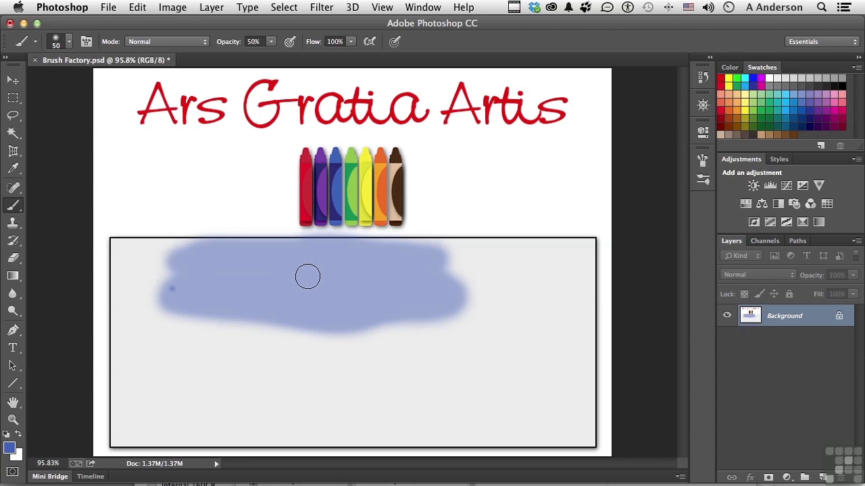
pyautogui.click(307, 276)
pyautogui.moveTo(308, 276)
pyautogui.mouseDown()
pyautogui.moveTo(277, 269)
pyautogui.moveTo(290, 297)
pyautogui.moveTo(321, 302)
pyautogui.moveTo(325, 278)
pyautogui.moveTo(296, 268)
pyautogui.moveTo(296, 291)
pyautogui.moveTo(326, 286)
pyautogui.moveTo(304, 278)
pyautogui.mouseUp()
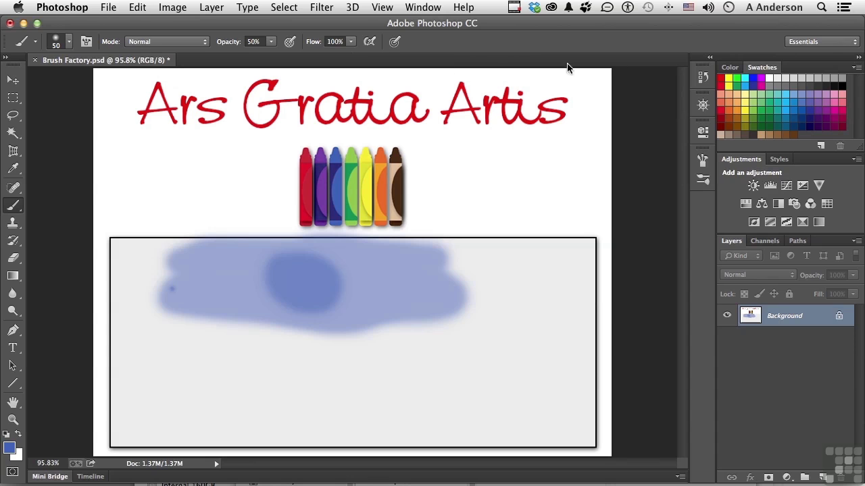
pyautogui.click(703, 76)
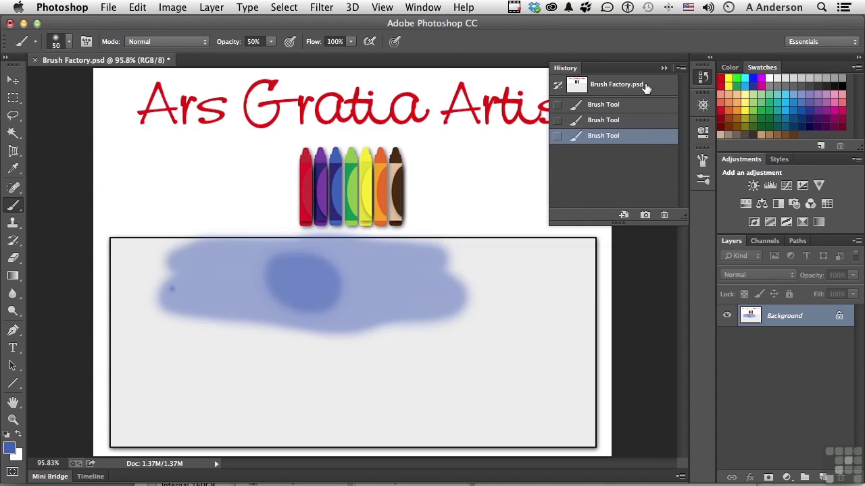
pyautogui.click(645, 86)
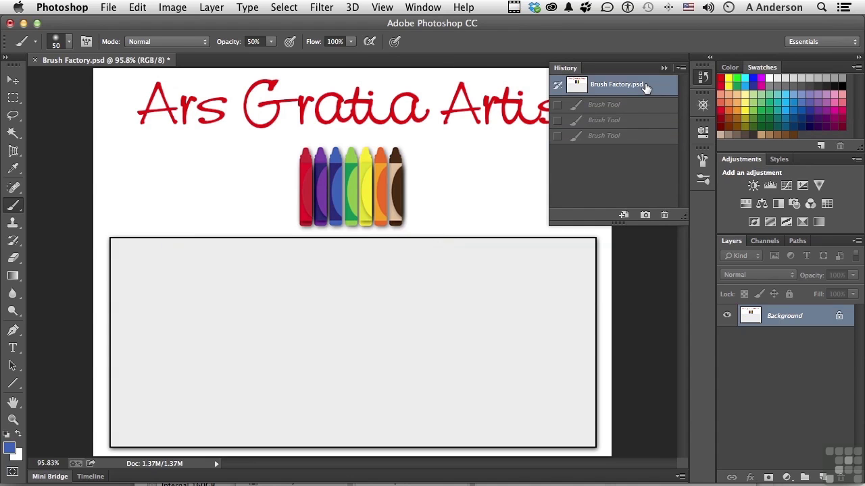
# Step: With brush opacity at 100% and flow at 40%, paint a light single-pass blue stroke and a denser built-up stroke below it
pyautogui.click(270, 42)
pyautogui.moveTo(274, 55); pyautogui.dragTo(314, 58)
pyautogui.click(352, 42)
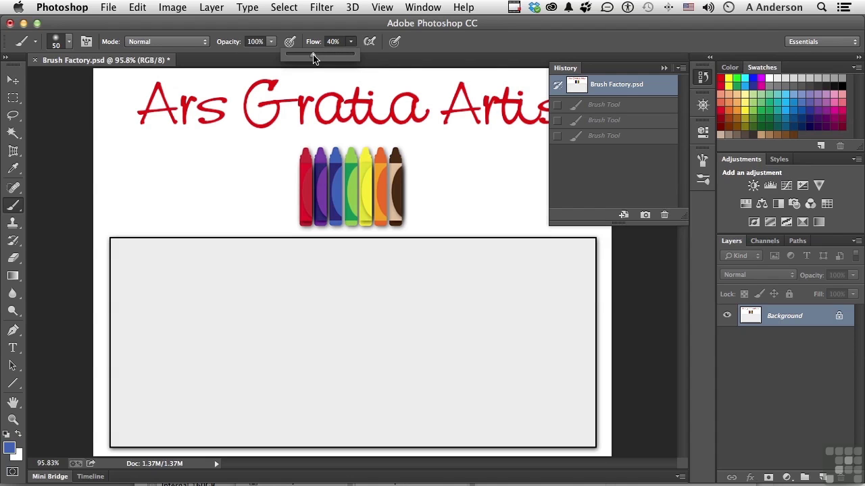
pyautogui.moveTo(154, 283); pyautogui.dragTo(444, 275)
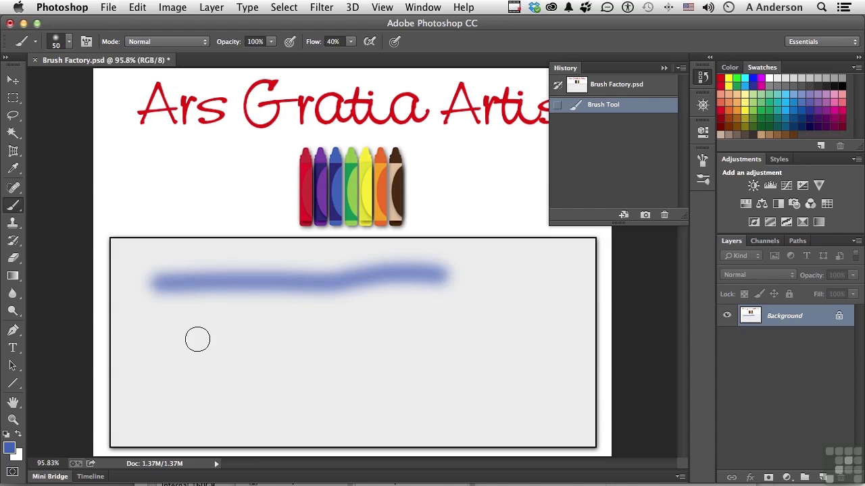
pyautogui.moveTo(197, 339)
pyautogui.mouseDown()
pyautogui.moveTo(378, 344)
pyautogui.moveTo(193, 337)
pyautogui.moveTo(360, 344)
pyautogui.mouseUp()
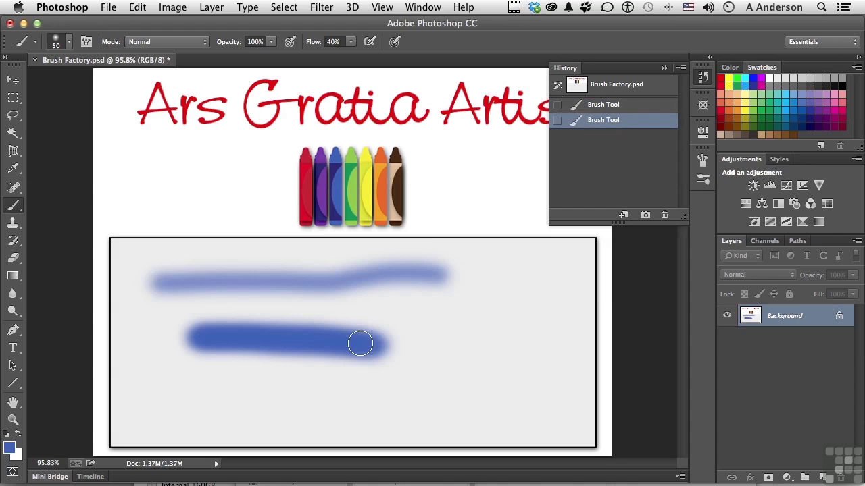
# Step: Set the brush flow to 100% and restore the opening Brush Factory.psd history state
pyautogui.click(351, 41)
pyautogui.moveTo(349, 56); pyautogui.dragTo(405, 57)
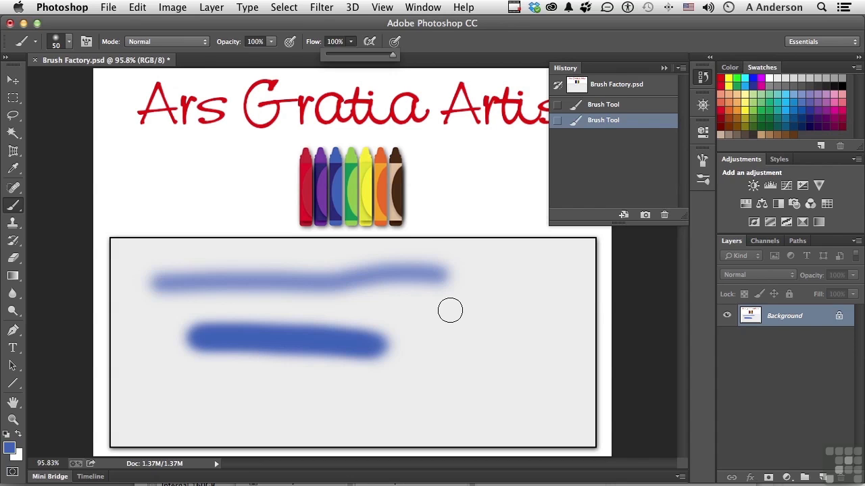
pyautogui.press('Escape')
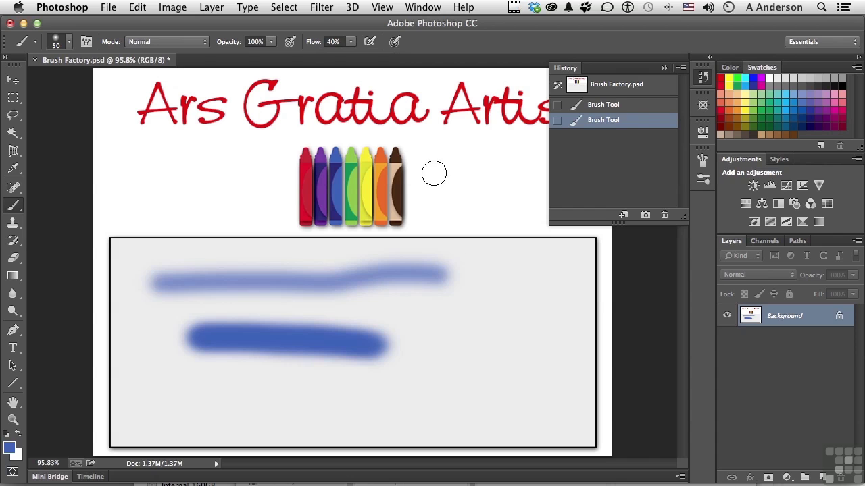
pyautogui.moveTo(349, 45); pyautogui.dragTo(433, 46)
pyautogui.click(613, 88)
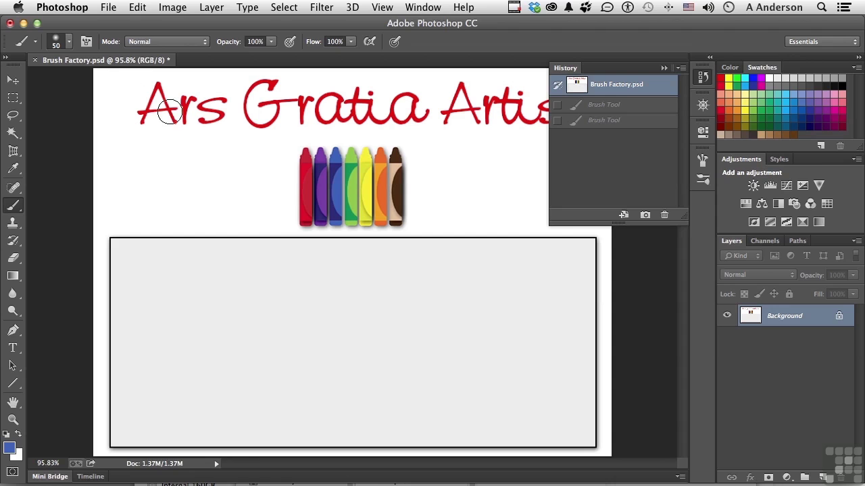
# Step: Choose the 134 px grass brush tip and paint a wide band of grass clumps across the framed box
pyautogui.click(85, 42)
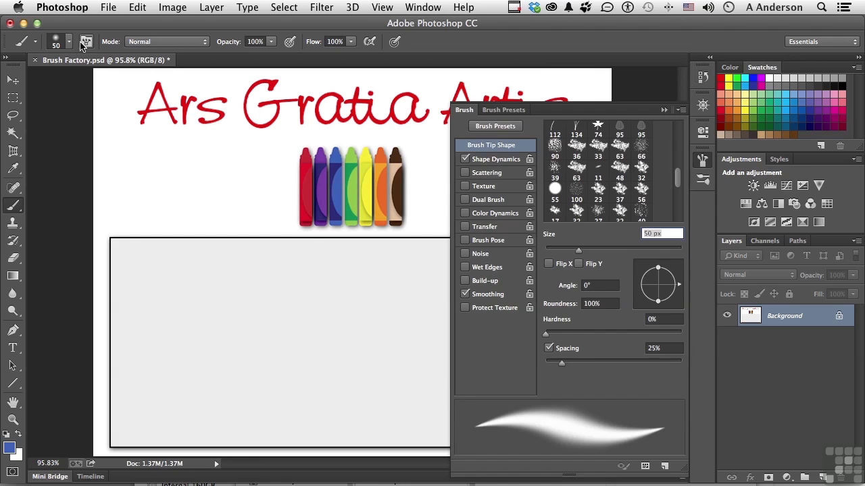
pyautogui.click(84, 42)
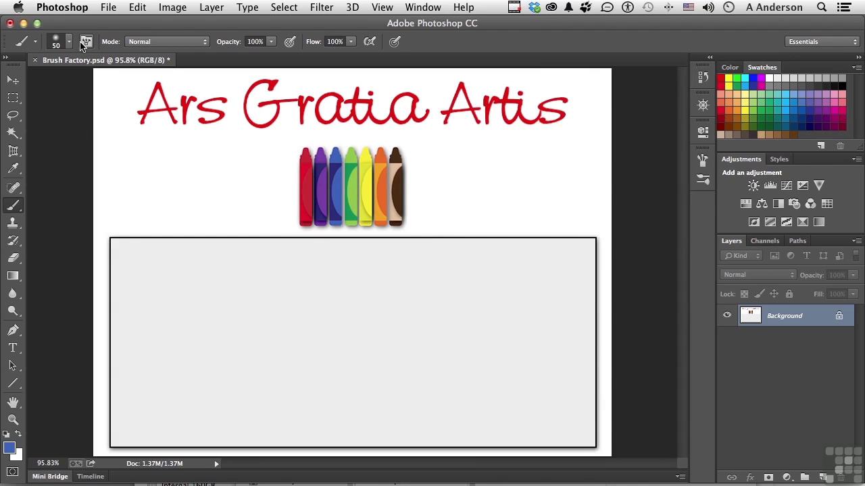
pyautogui.rightClick(343, 295)
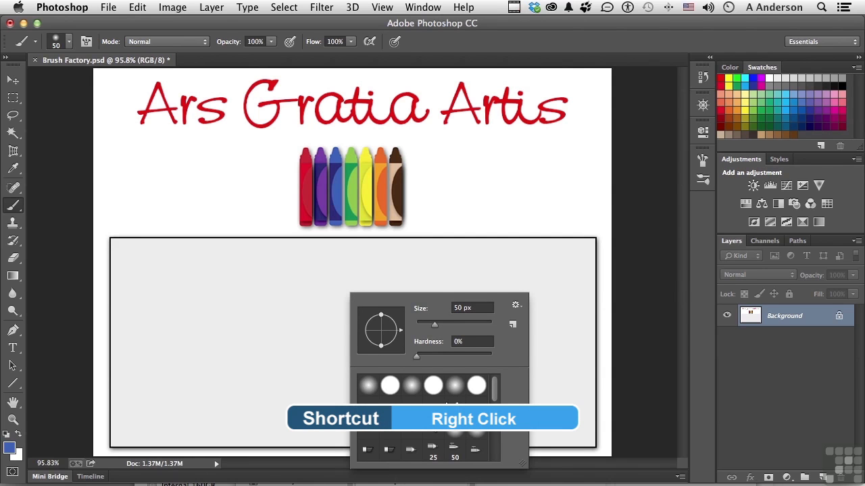
pyautogui.scroll(-5, 438, 392)
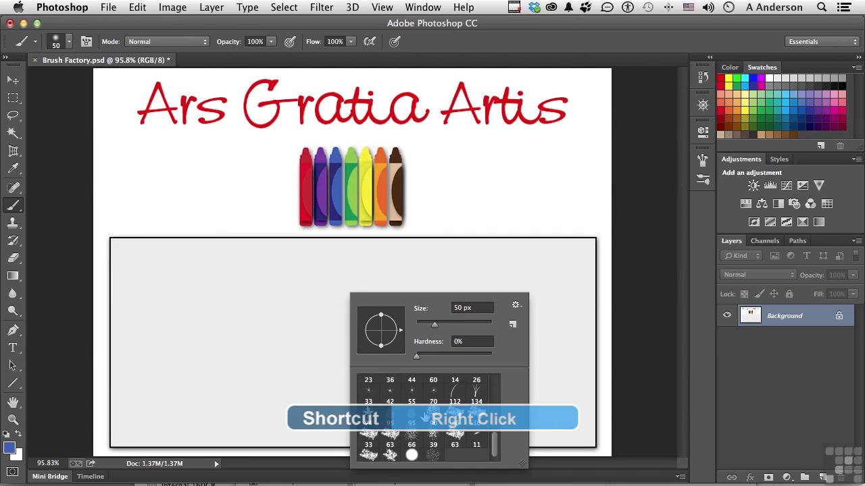
pyautogui.click(476, 406)
pyautogui.press('Return')
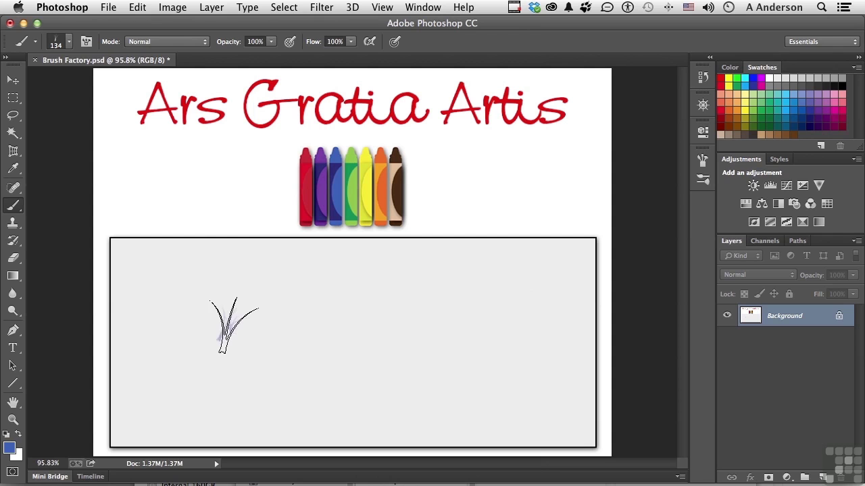
pyautogui.moveTo(234, 326)
pyautogui.mouseDown()
pyautogui.moveTo(418, 318)
pyautogui.moveTo(524, 330)
pyautogui.moveTo(469, 354)
pyautogui.moveTo(340, 359)
pyautogui.moveTo(257, 341)
pyautogui.mouseUp()
# Step: Switch to the first soft round brush tip and paint a large blue patch over the left part of the grass
pyautogui.rightClick(421, 336)
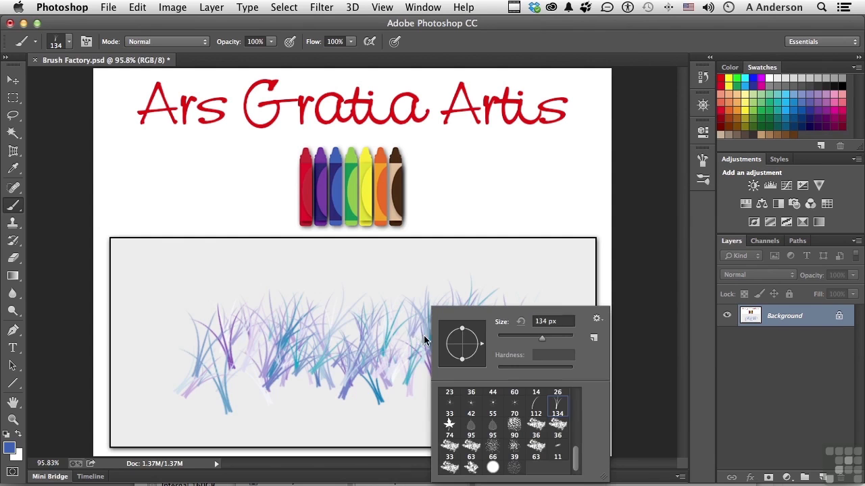
pyautogui.scroll(10, 516, 420)
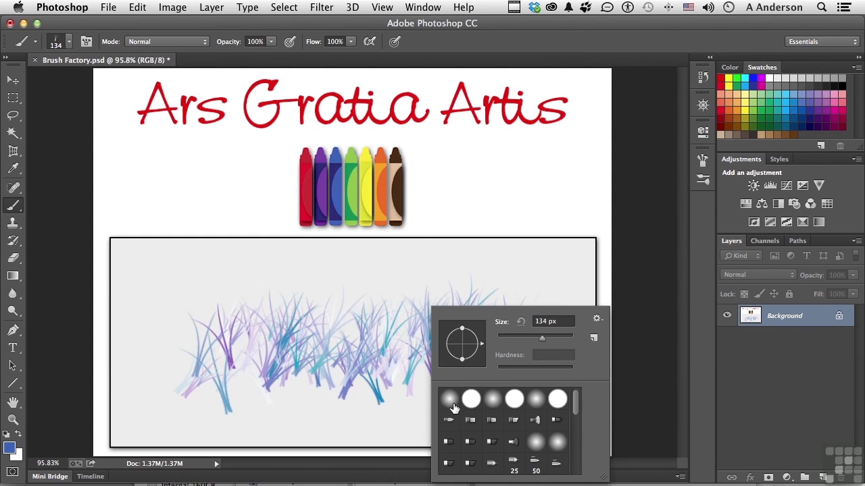
pyautogui.click(449, 401)
pyautogui.moveTo(243, 385)
pyautogui.mouseDown()
pyautogui.moveTo(268, 389)
pyautogui.moveTo(236, 381)
pyautogui.moveTo(244, 336)
pyautogui.moveTo(257, 353)
pyautogui.mouseUp()
# Step: Restore the document's opening history state and collapse the history list
pyautogui.click(702, 76)
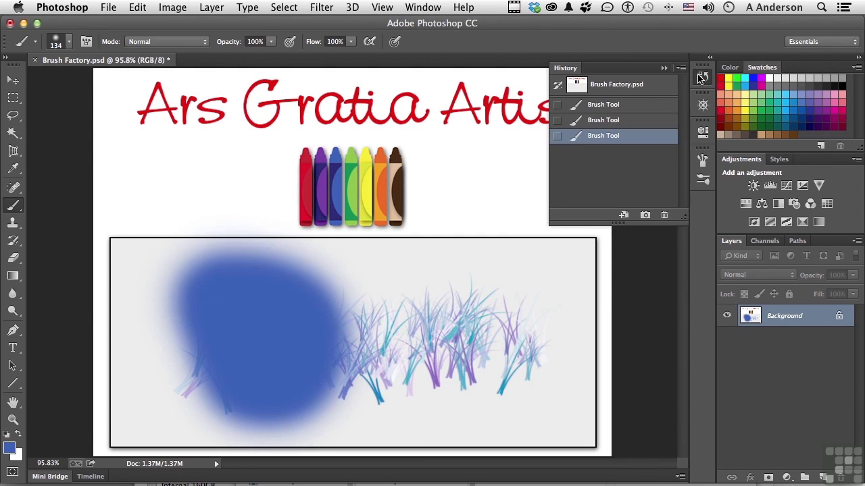
pyautogui.click(646, 86)
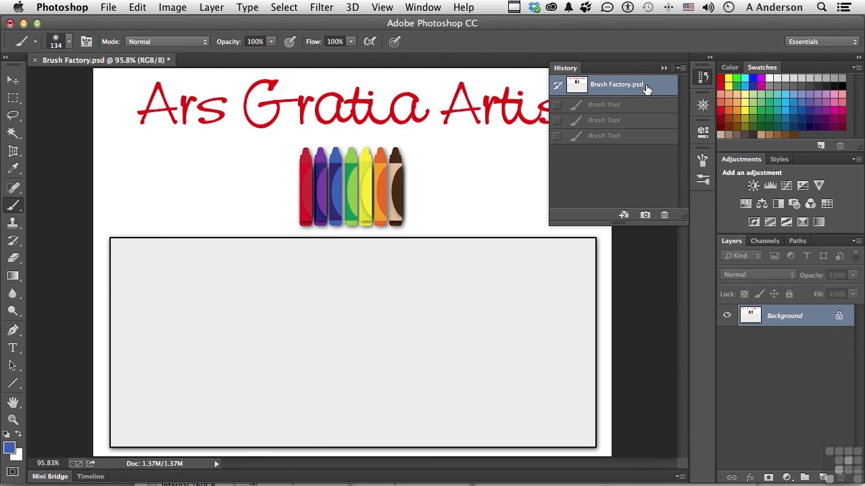
pyautogui.click(664, 69)
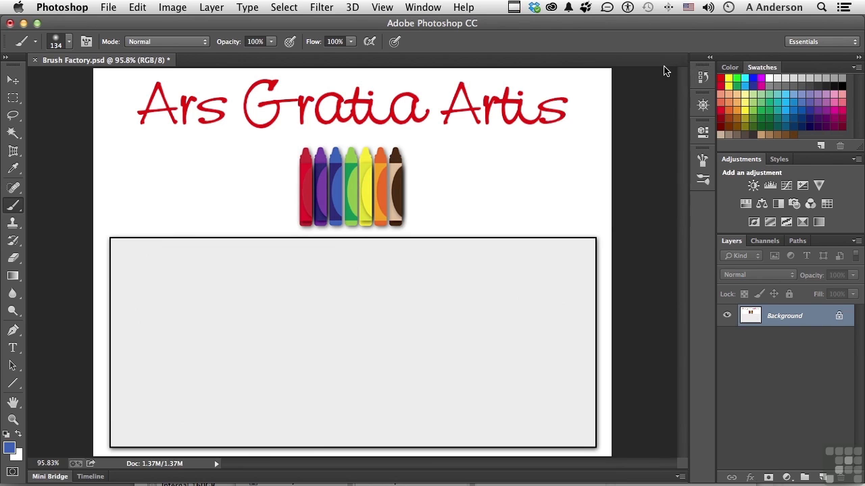